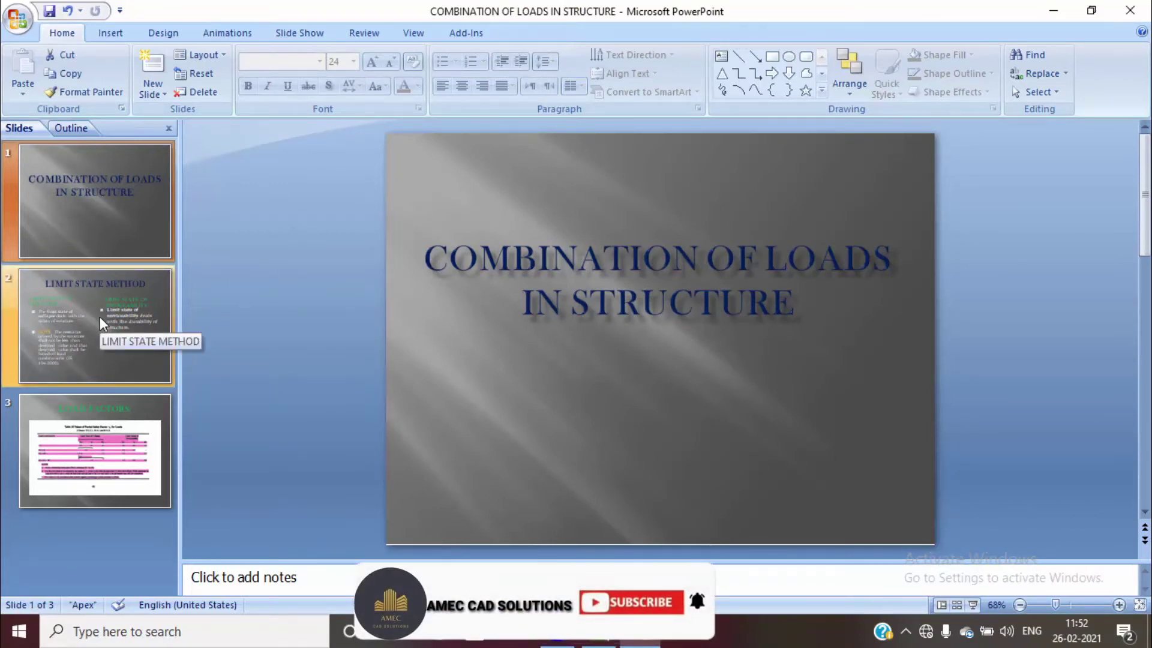
Show slide 2, the Limit State Method slide, in PowerPoint.
{"action": "left_click", "coordinate": [106, 339]}
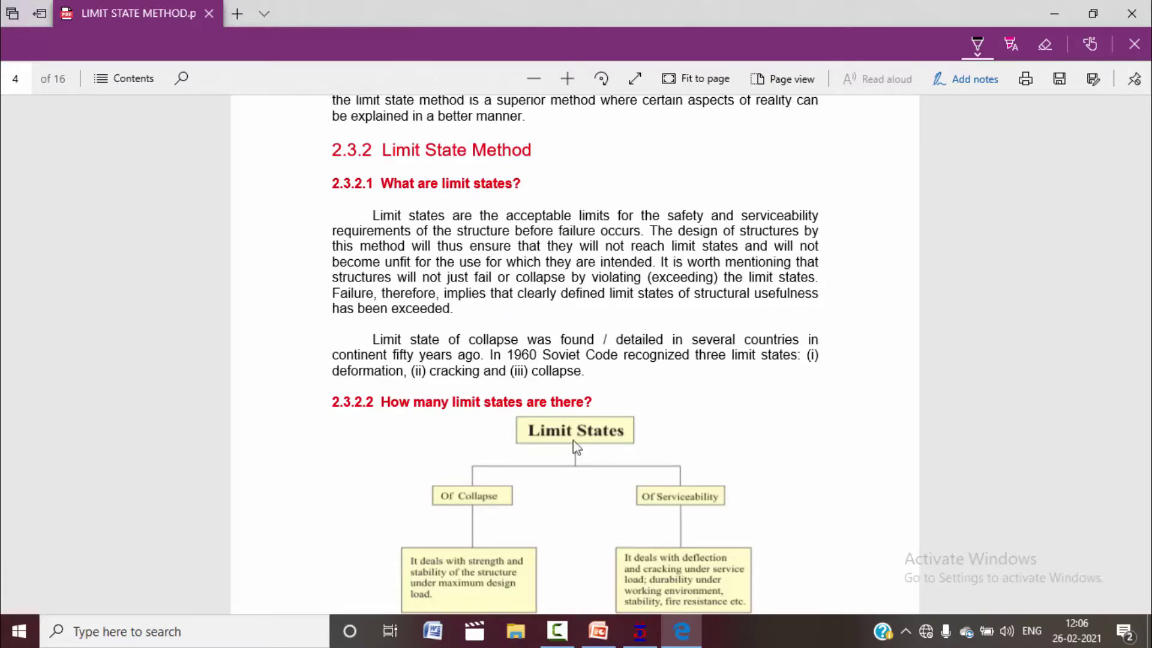
Scroll the PDF past Fig. 2.3.1 to page 5, then return to PowerPoint.
{"action": "scroll", "coordinate": [540, 510], "scroll_direction": "down", "scroll_amount": 3}
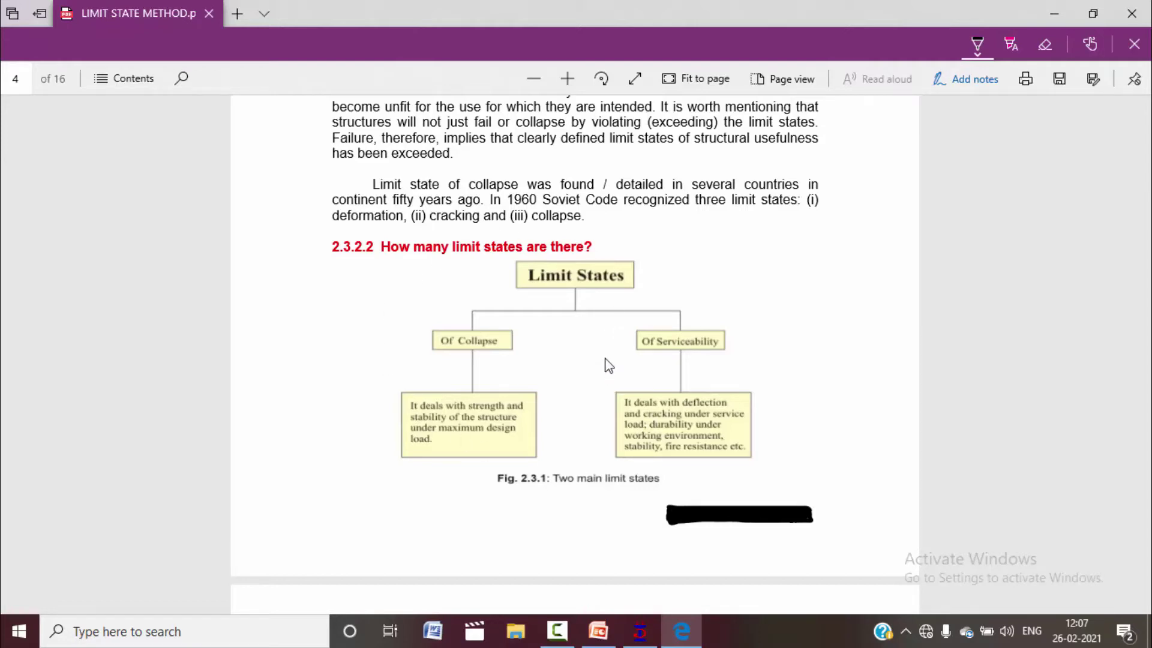
{"action": "scroll", "coordinate": [608, 365], "scroll_direction": "down", "scroll_amount": 2}
{"action": "scroll", "coordinate": [608, 364], "scroll_direction": "down", "scroll_amount": 3}
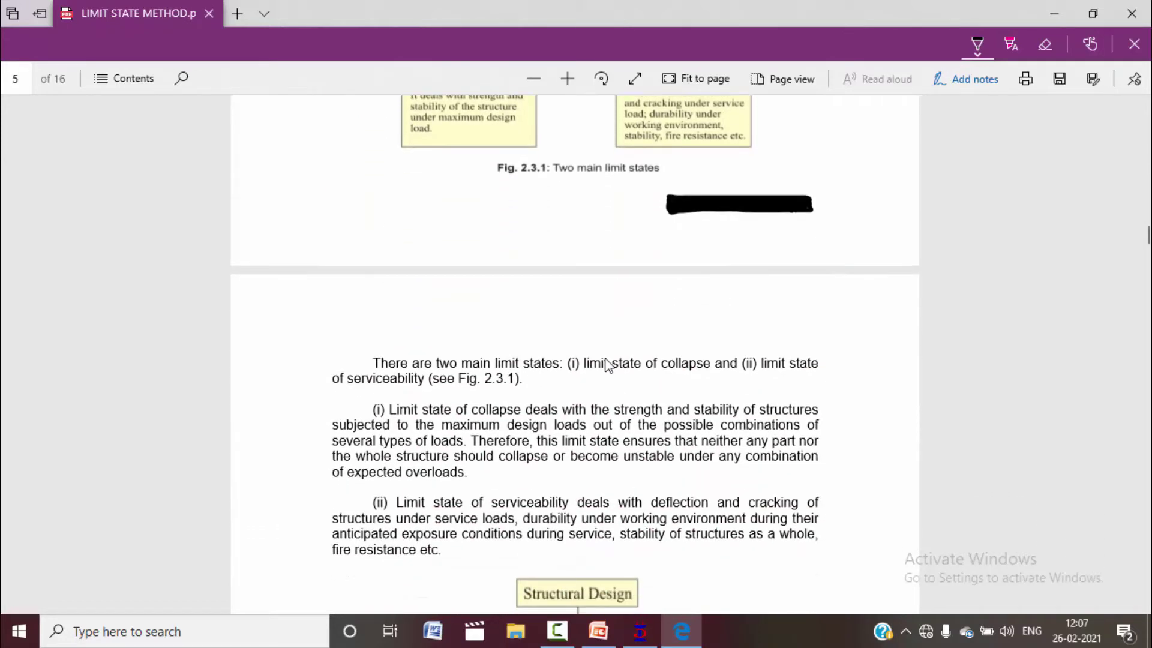
{"action": "scroll", "coordinate": [606, 364], "scroll_direction": "down", "scroll_amount": 1}
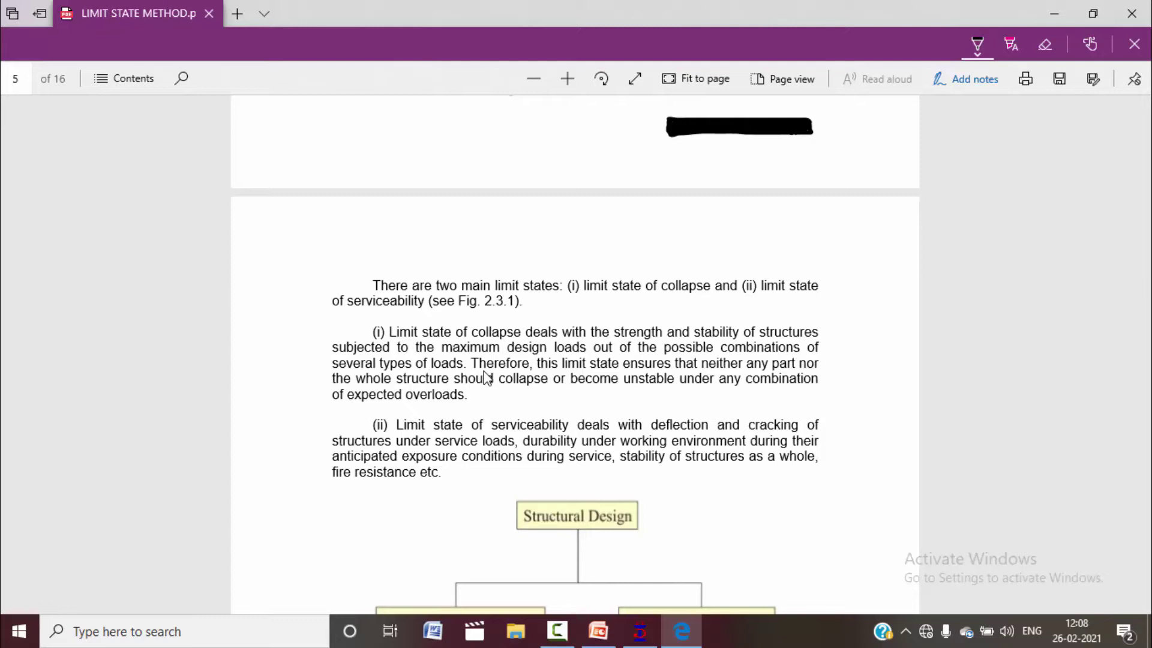
{"action": "left_click", "coordinate": [594, 636]}
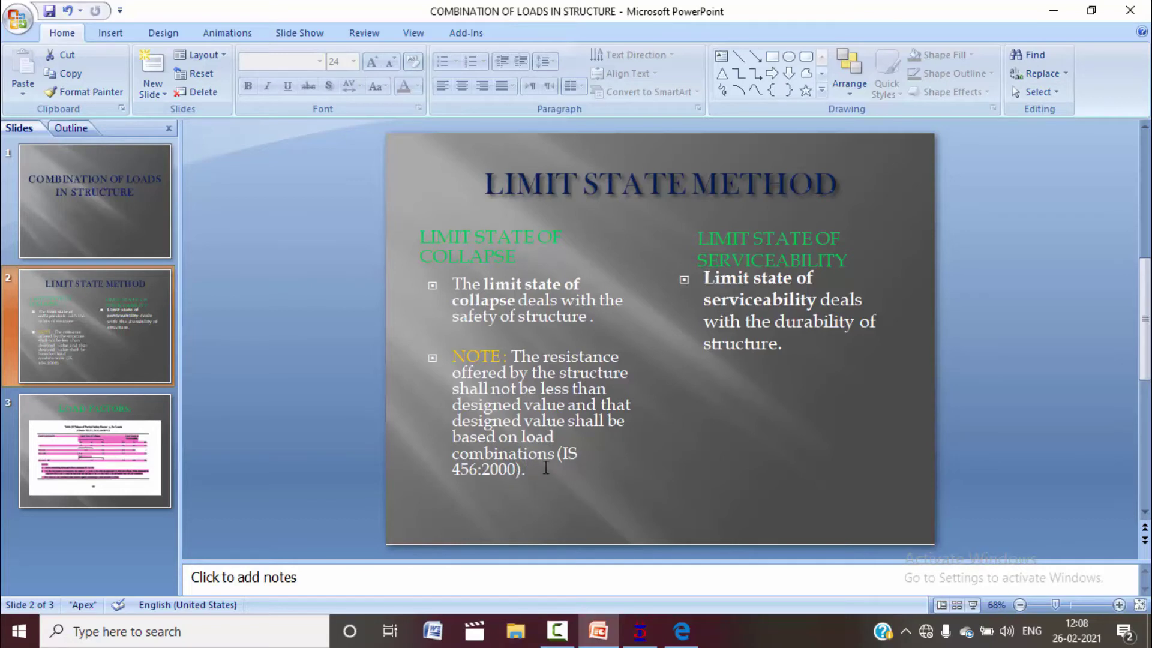
Show the Load Factors slide, then go back to the limit state PDF.
{"action": "left_click", "coordinate": [91, 459]}
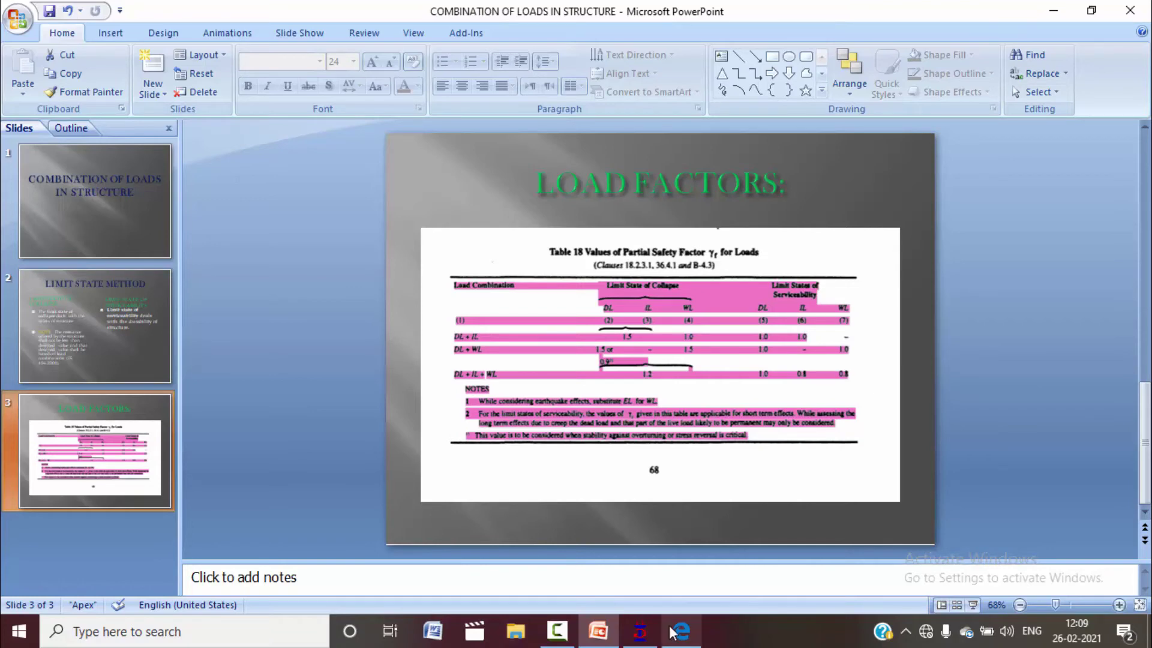
{"action": "mouse_move", "coordinate": [639, 632]}
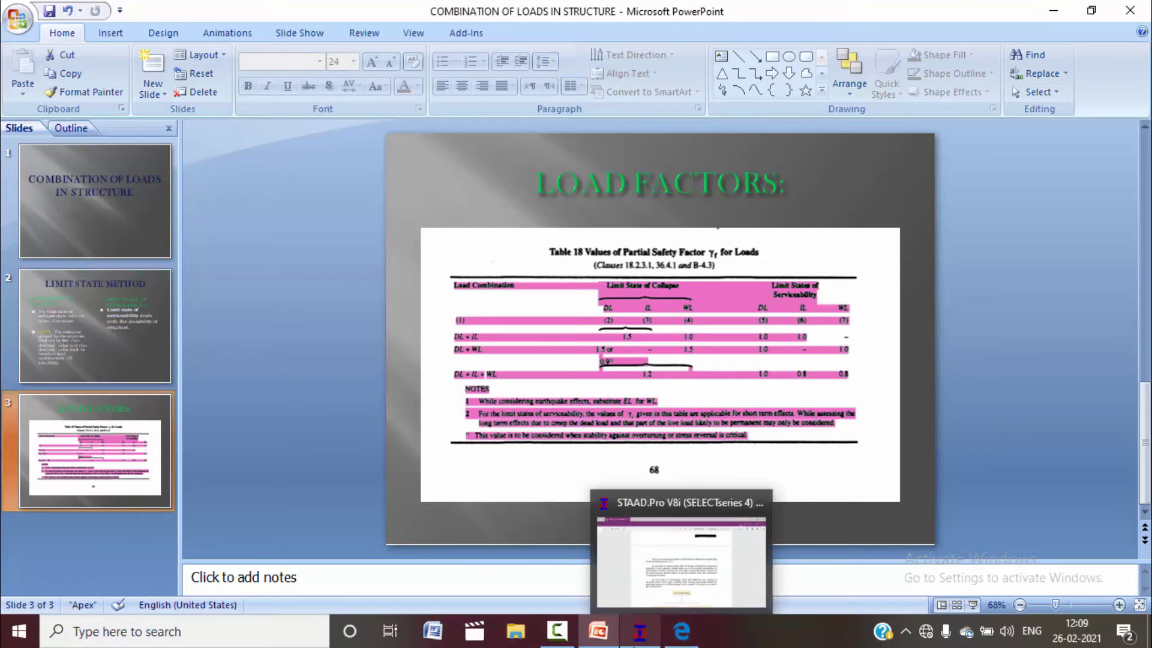
{"action": "left_click", "coordinate": [681, 631]}
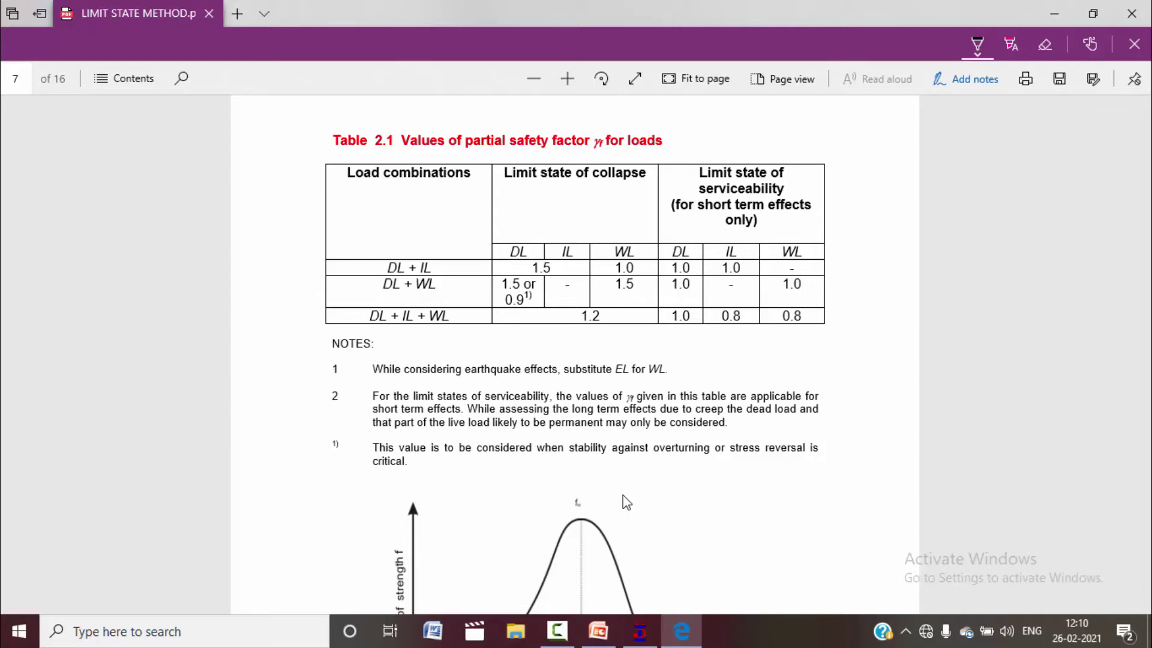
Switch to the water tank steel model in STAAD.Pro V8i.
{"action": "left_click", "coordinate": [633, 639]}
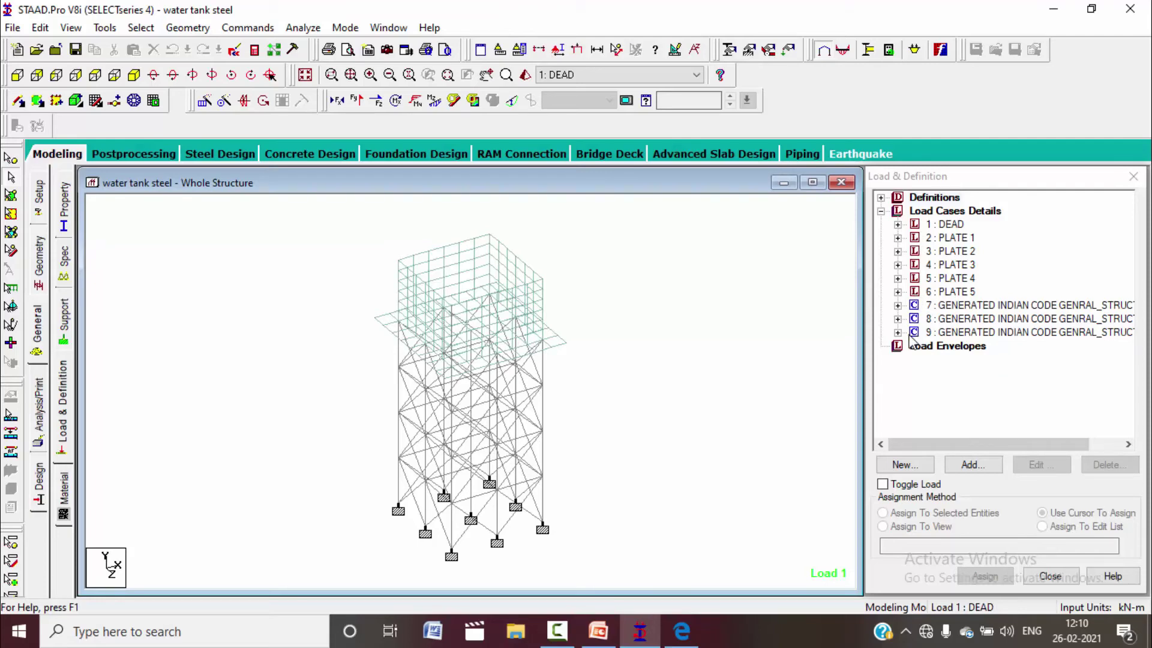
Delete generated load combination 7, discarding the old result files.
{"action": "left_click", "coordinate": [918, 306]}
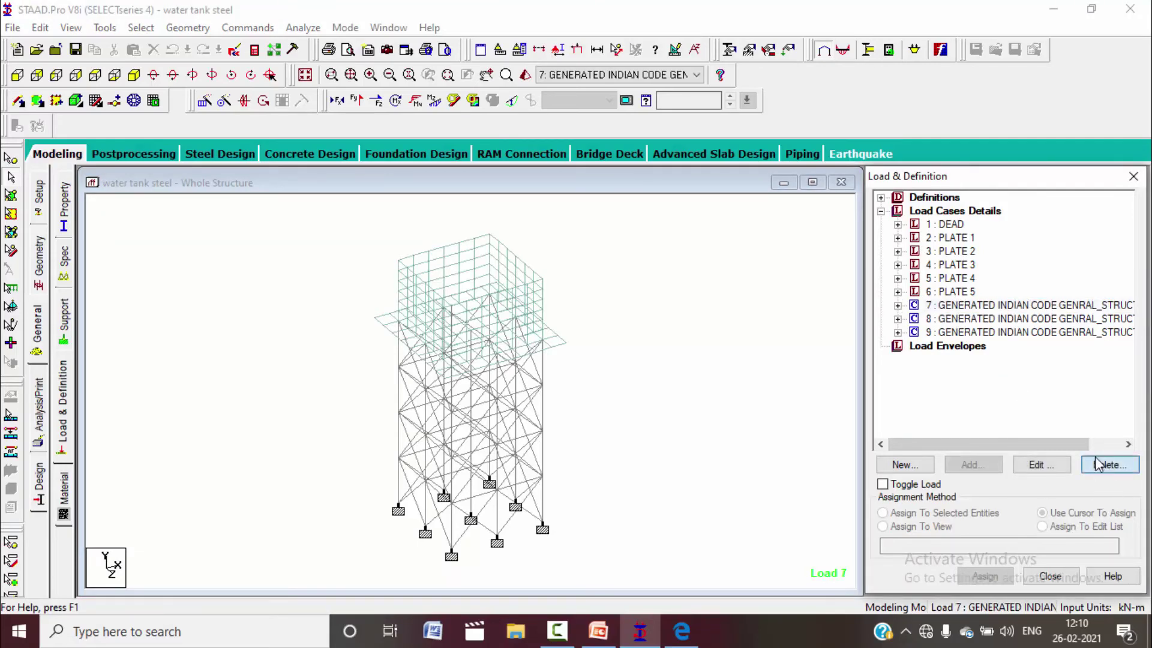
{"action": "left_click", "coordinate": [1097, 465]}
{"action": "left_click", "coordinate": [1021, 427]}
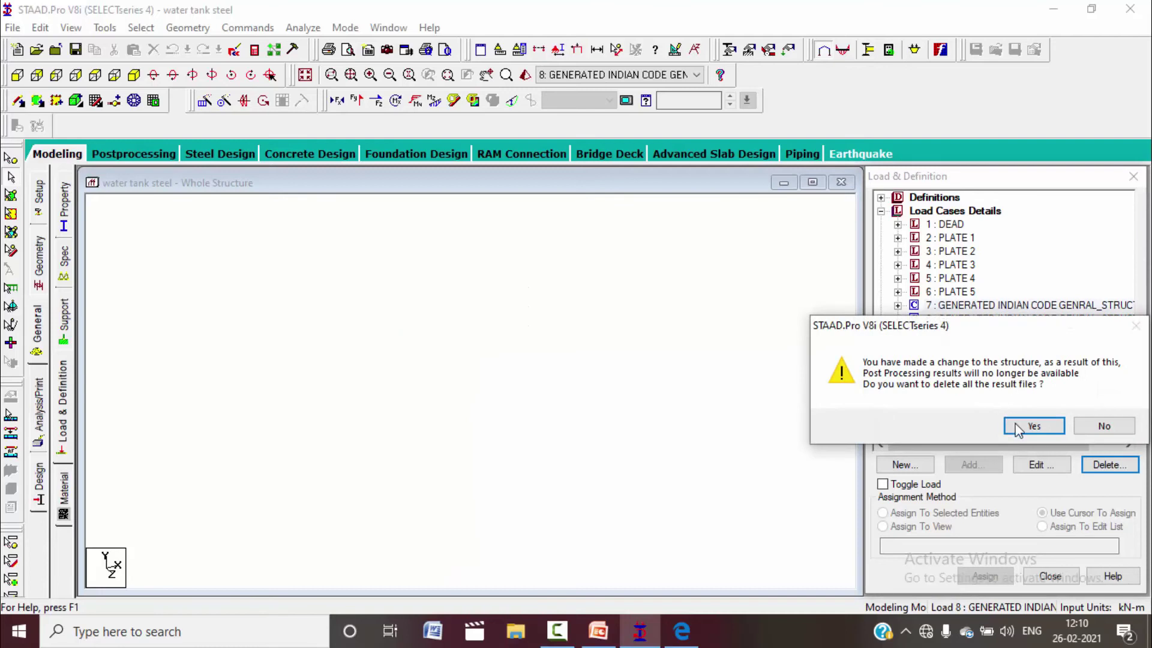
{"action": "left_click", "coordinate": [1018, 426]}
Delete generated load combinations 8 and 9 as well.
{"action": "left_click", "coordinate": [984, 306]}
{"action": "left_click", "coordinate": [1110, 465]}
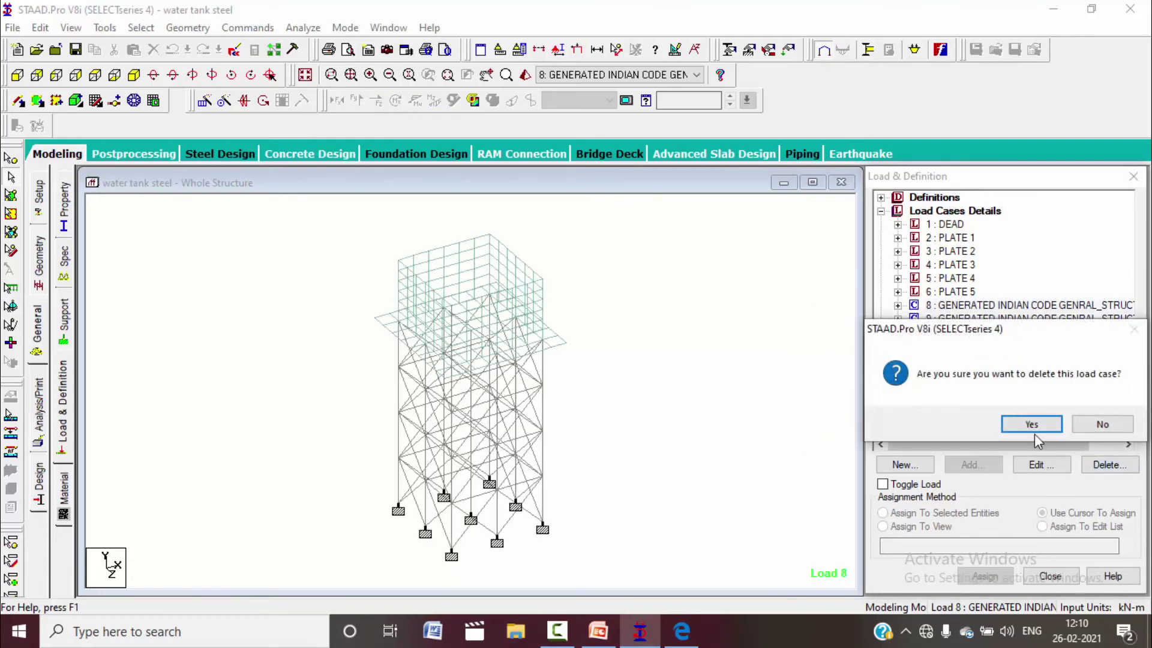
{"action": "left_click", "coordinate": [1028, 423]}
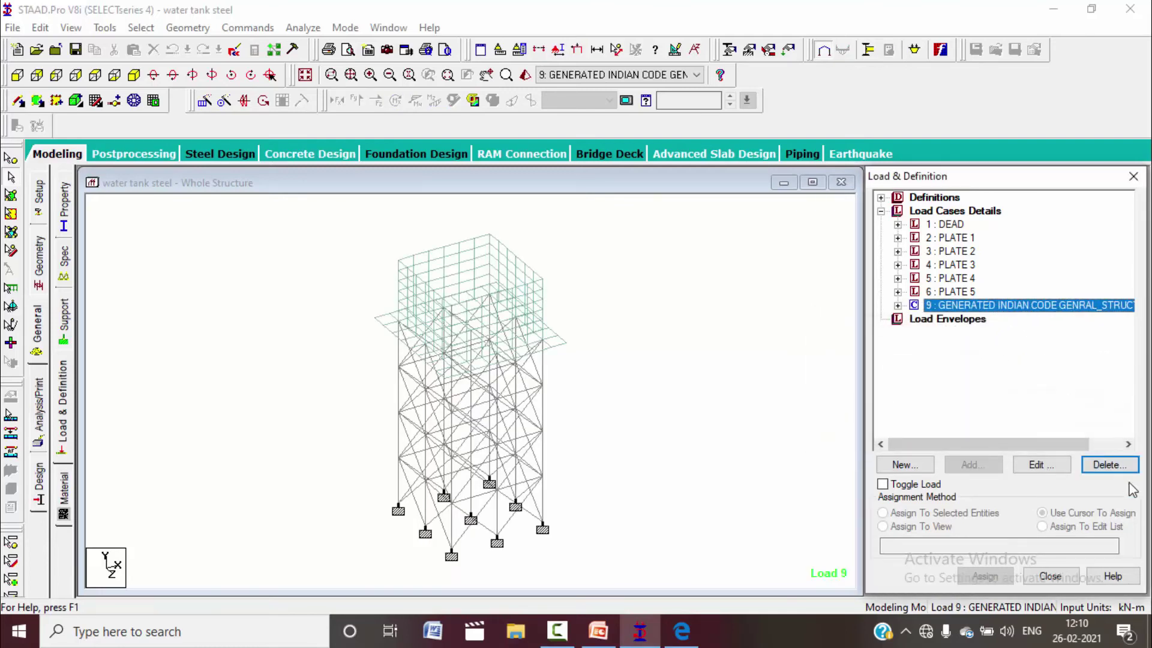
{"action": "left_click", "coordinate": [1110, 465]}
{"action": "left_click", "coordinate": [1028, 423]}
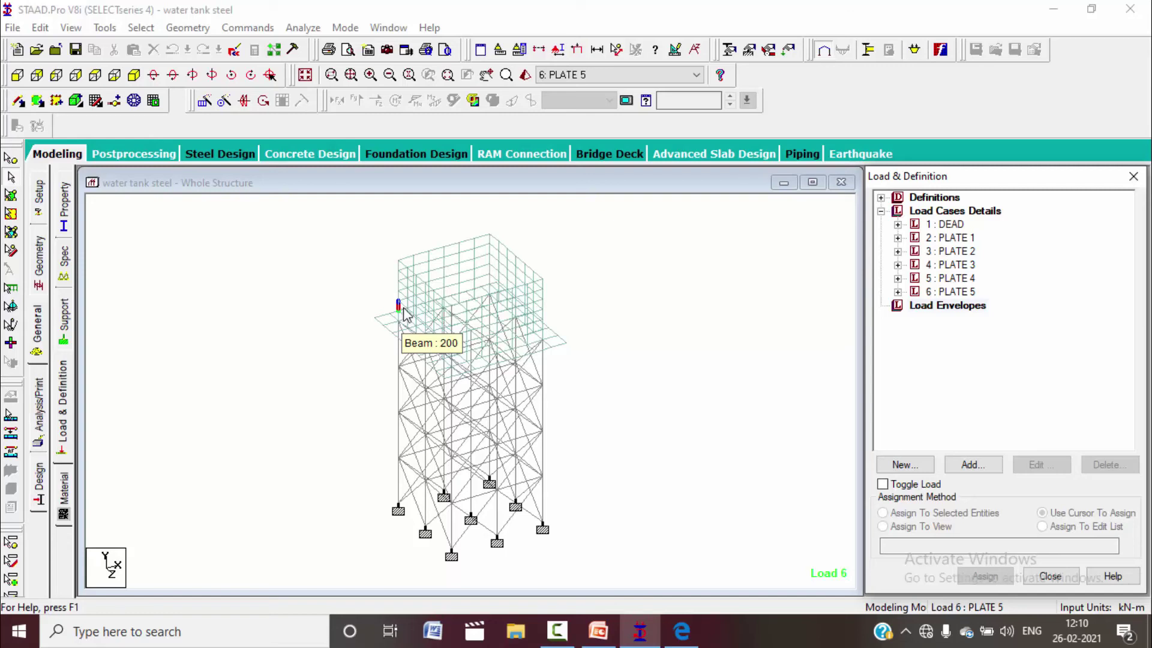
{"action": "left_click", "coordinate": [946, 213]}
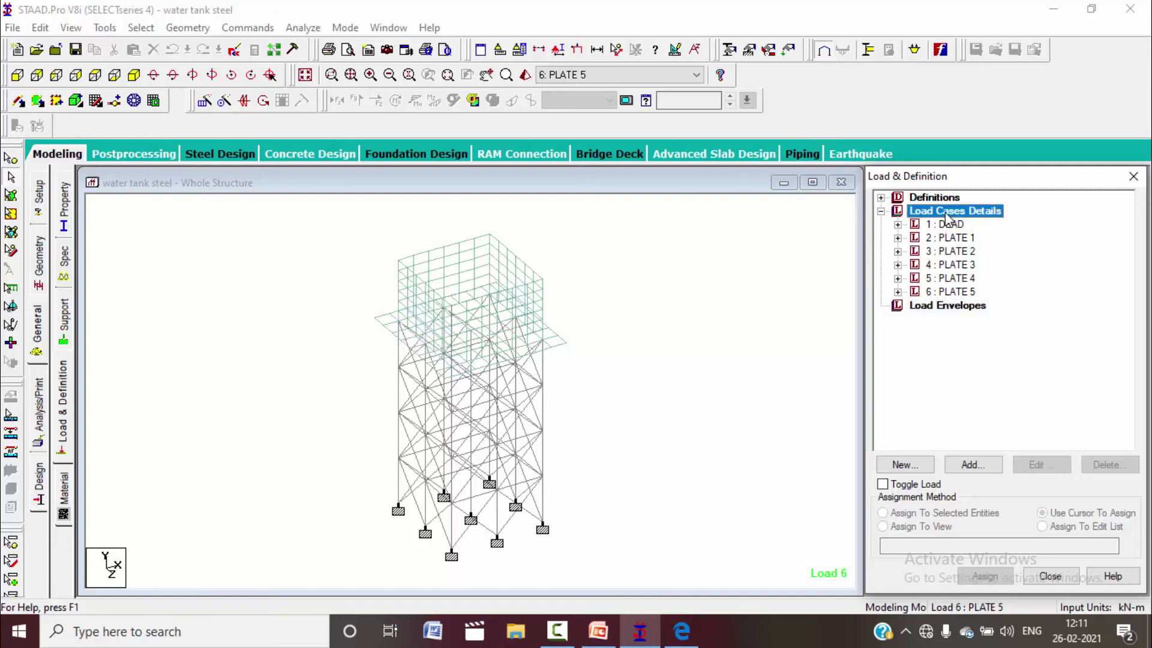
Add a trial combination load case 7 using all six load cases at factor 1.15.
{"action": "left_click", "coordinate": [966, 464]}
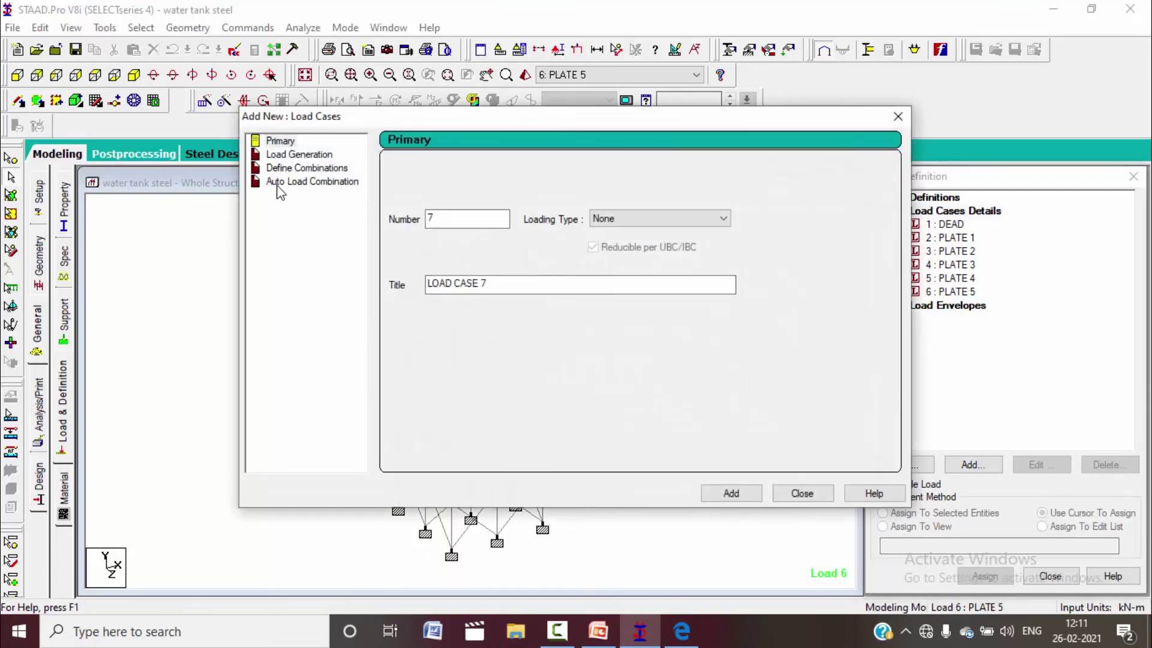
{"action": "left_click", "coordinate": [306, 169]}
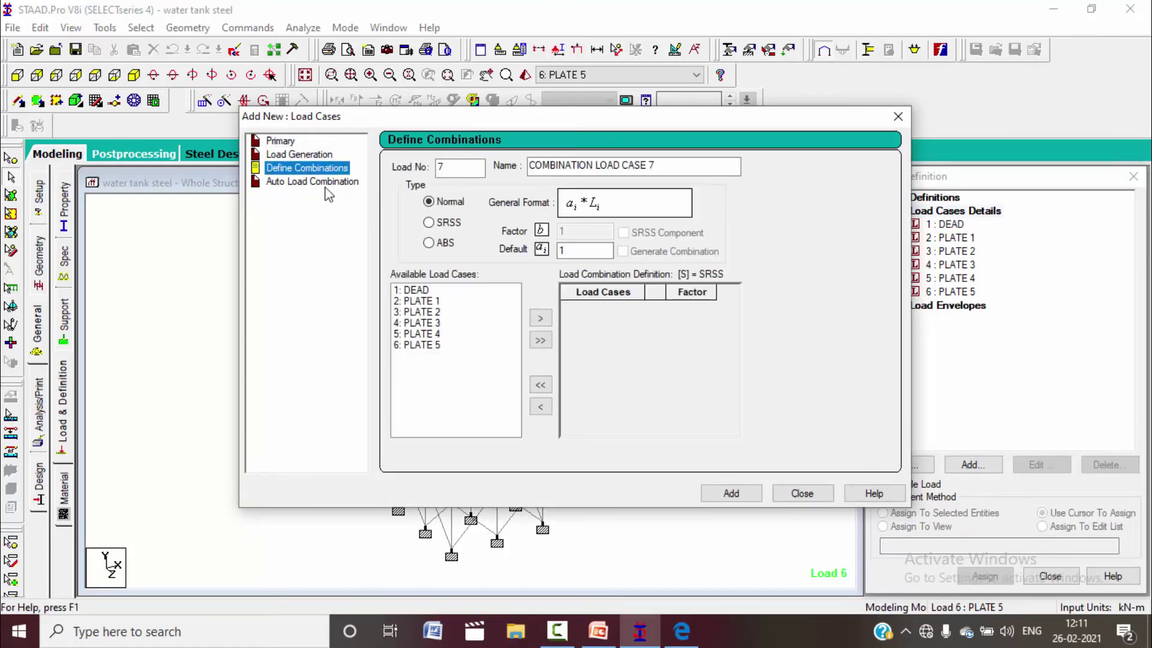
{"action": "double_click", "coordinate": [583, 250]}
{"action": "type", "text": ".15"}
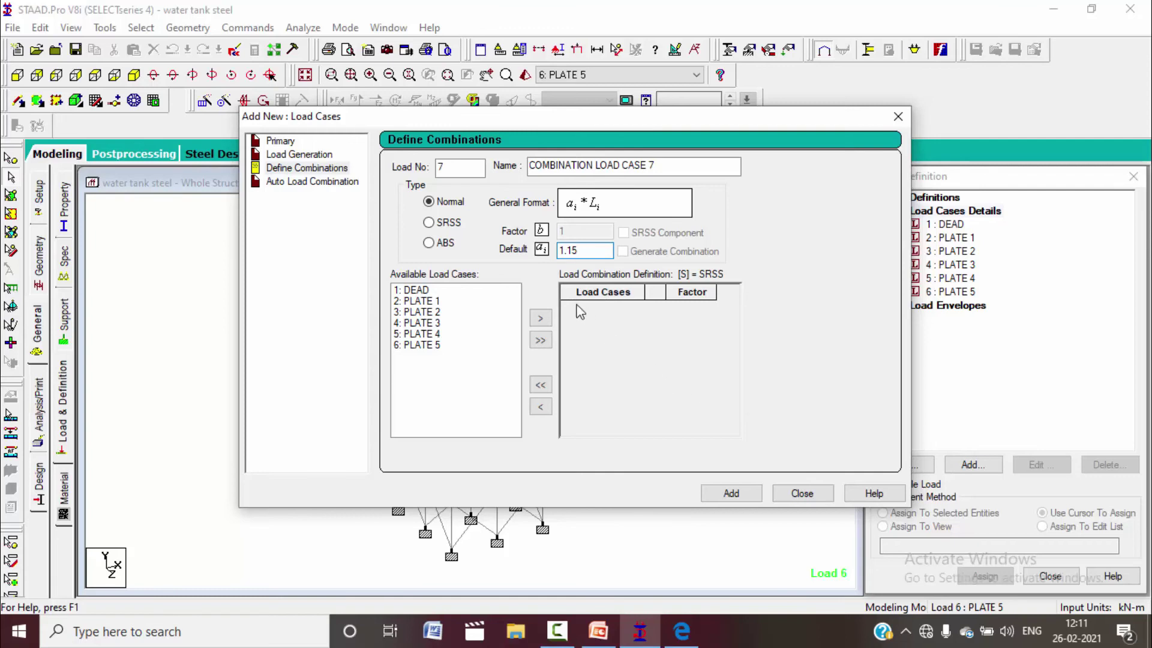
{"action": "left_click", "coordinate": [540, 341]}
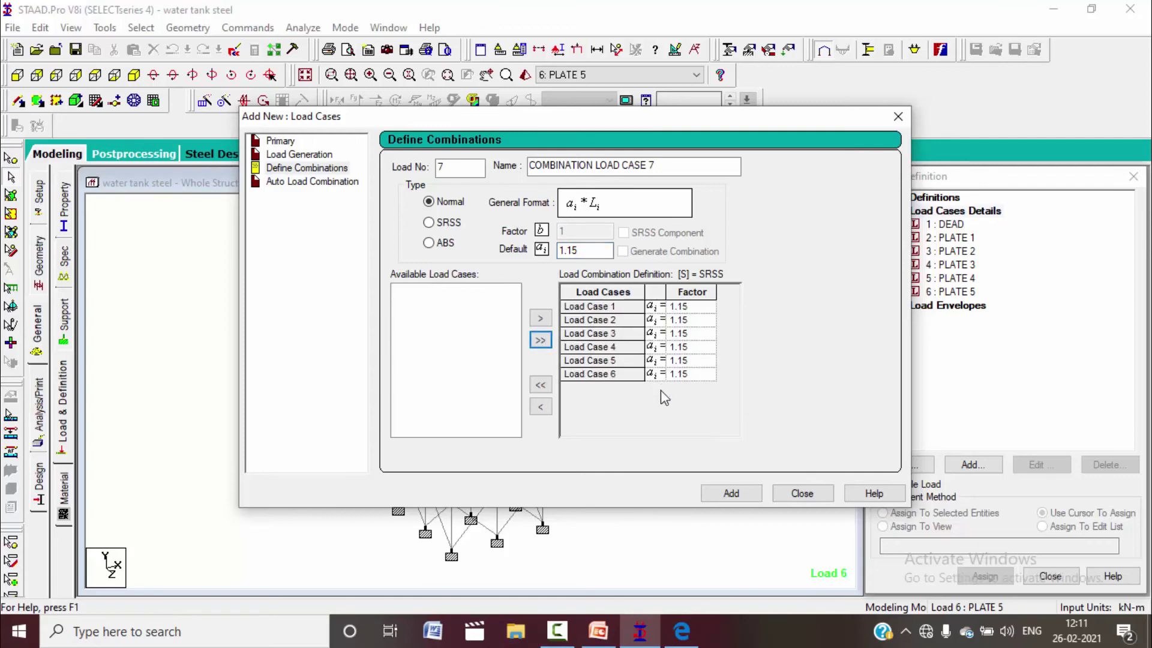
{"action": "left_click", "coordinate": [732, 493]}
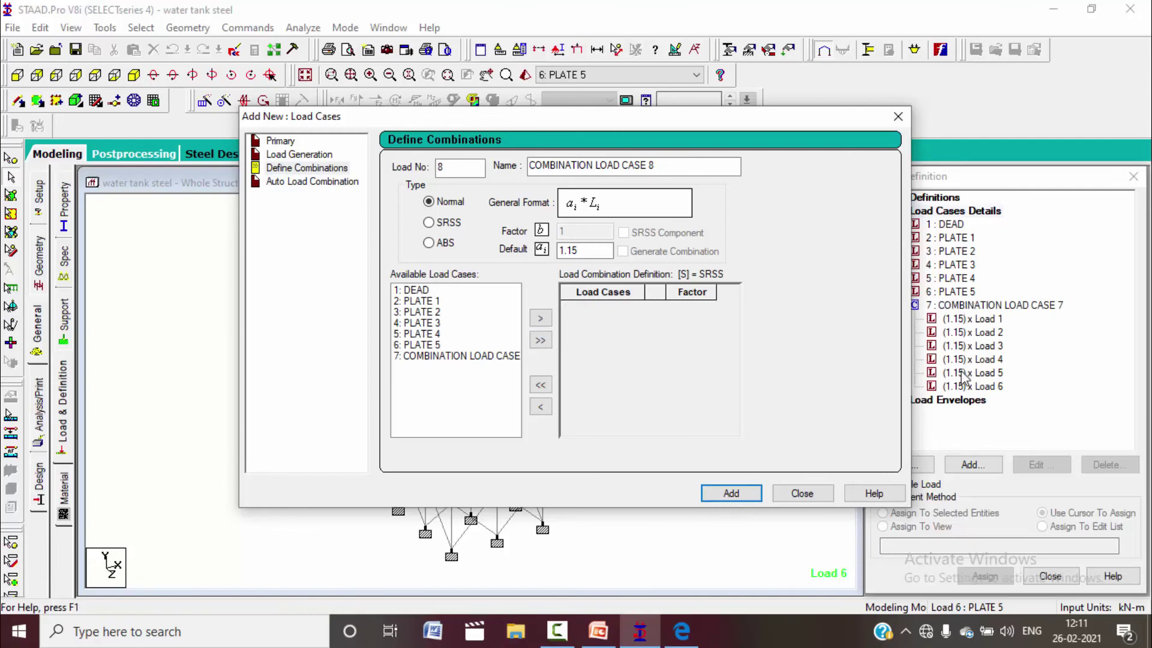
{"action": "left_click", "coordinate": [809, 495]}
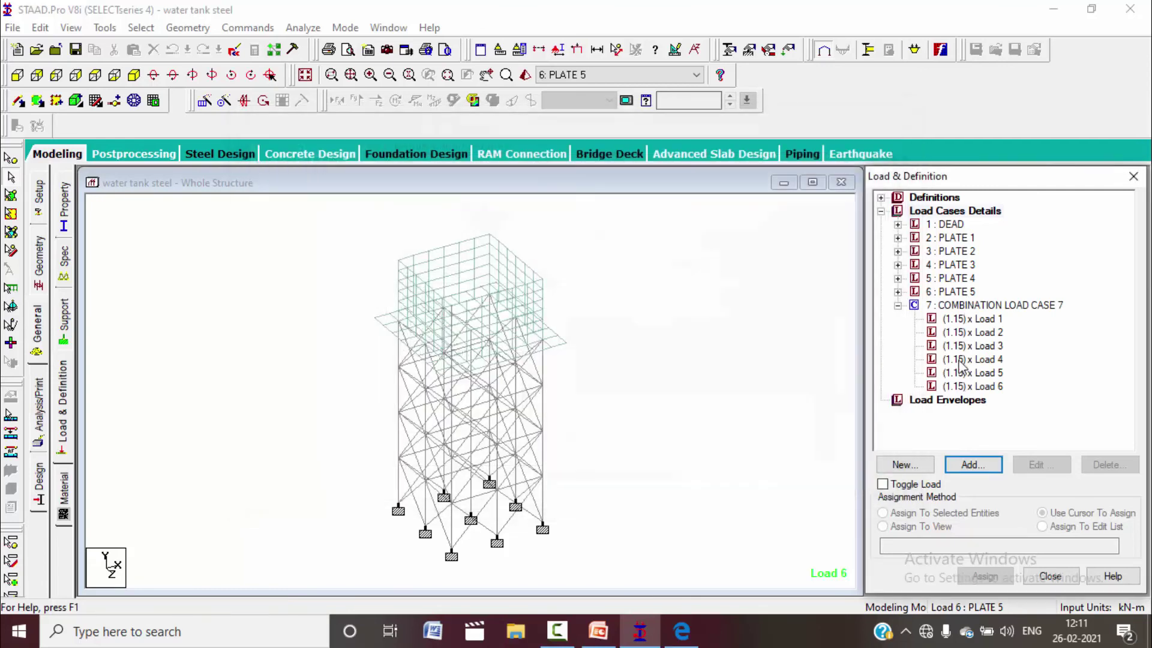
Delete trial combination 7 and start adding a new load case under Load Cases Details.
{"action": "left_click", "coordinate": [970, 306]}
{"action": "left_click", "coordinate": [1109, 465]}
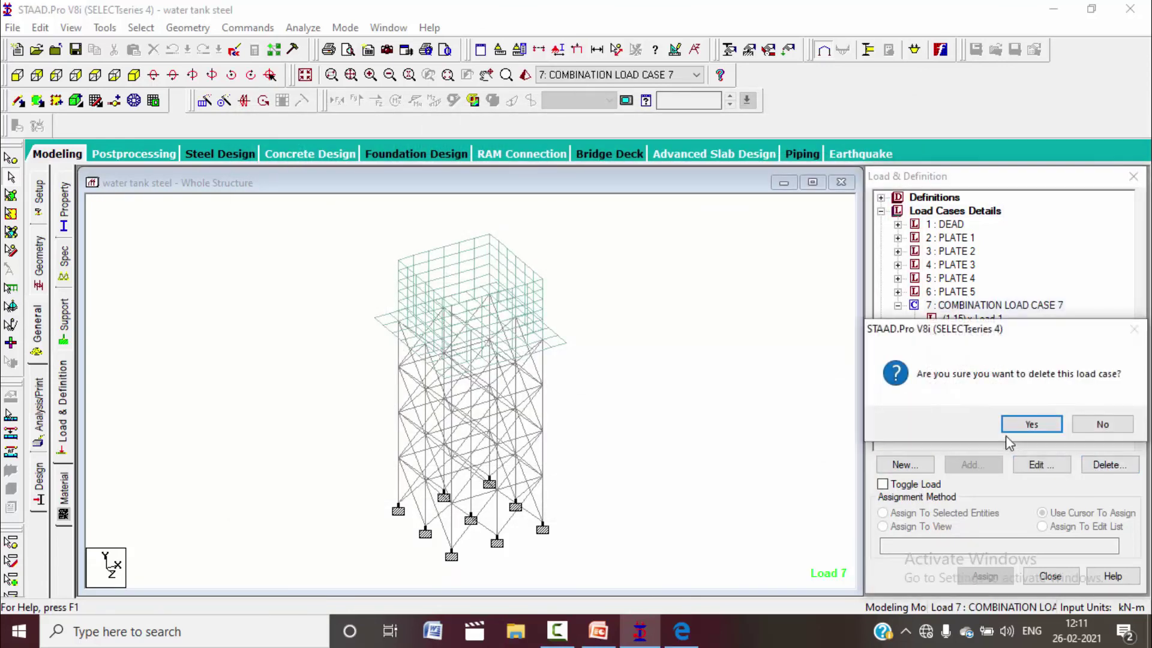
{"action": "left_click", "coordinate": [1029, 423]}
{"action": "left_click", "coordinate": [948, 211]}
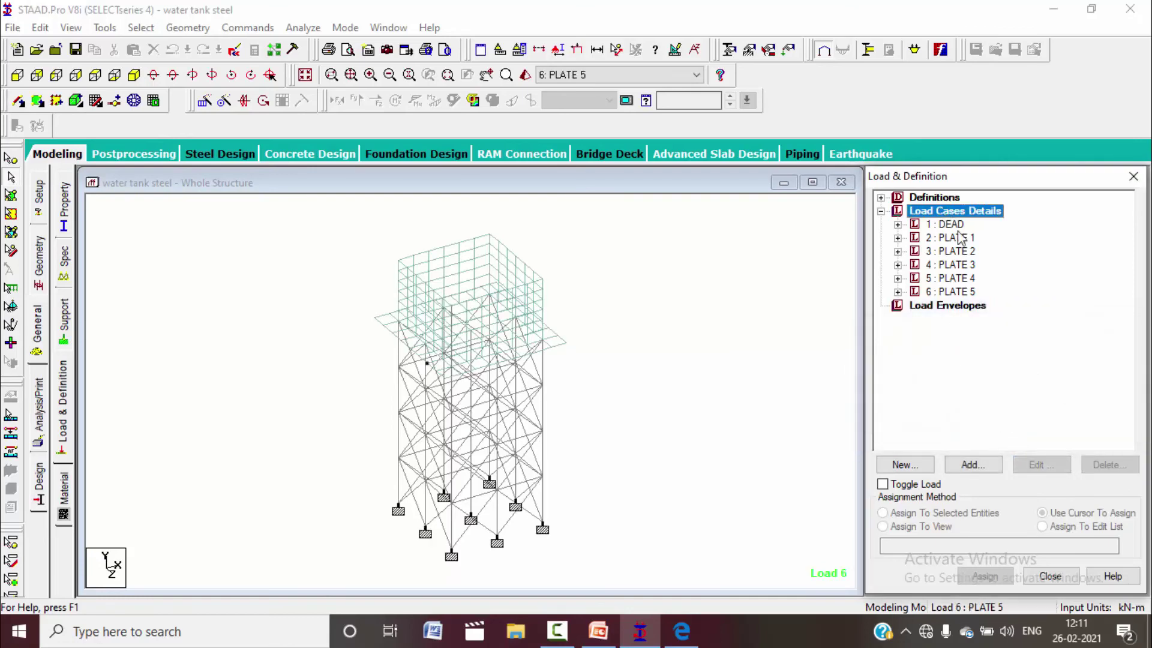
{"action": "left_click", "coordinate": [979, 466]}
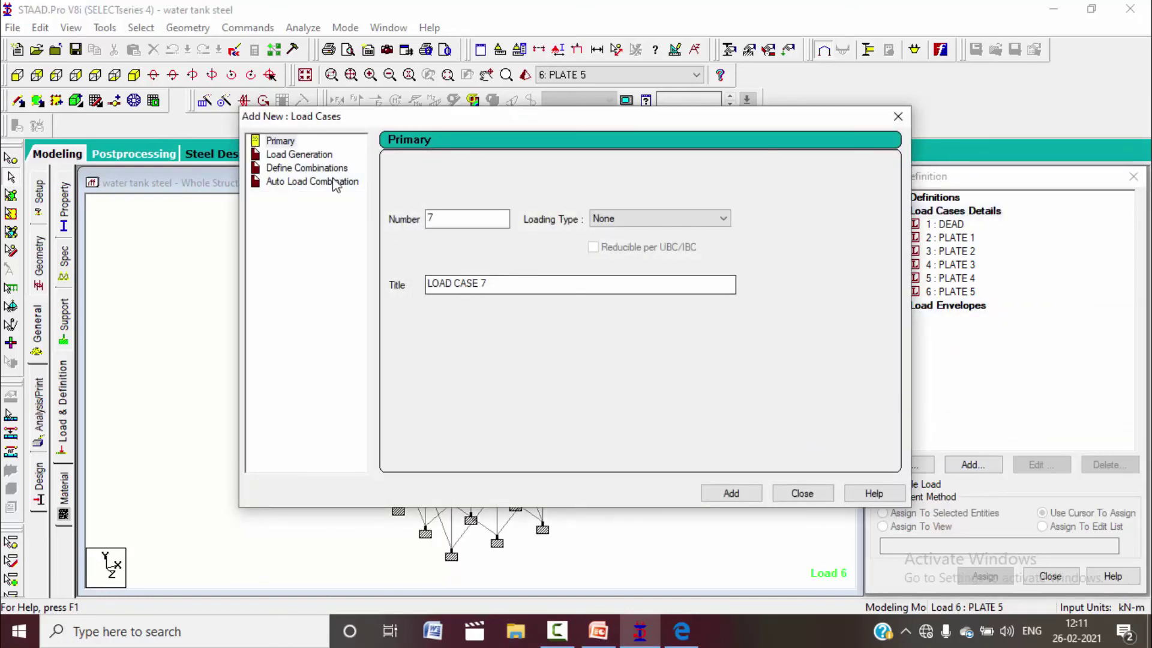
Generate Indian Code auto combinations and add them as load cases 7–9 (factors 1.5, 1.2, 0.9).
{"action": "left_click", "coordinate": [335, 181]}
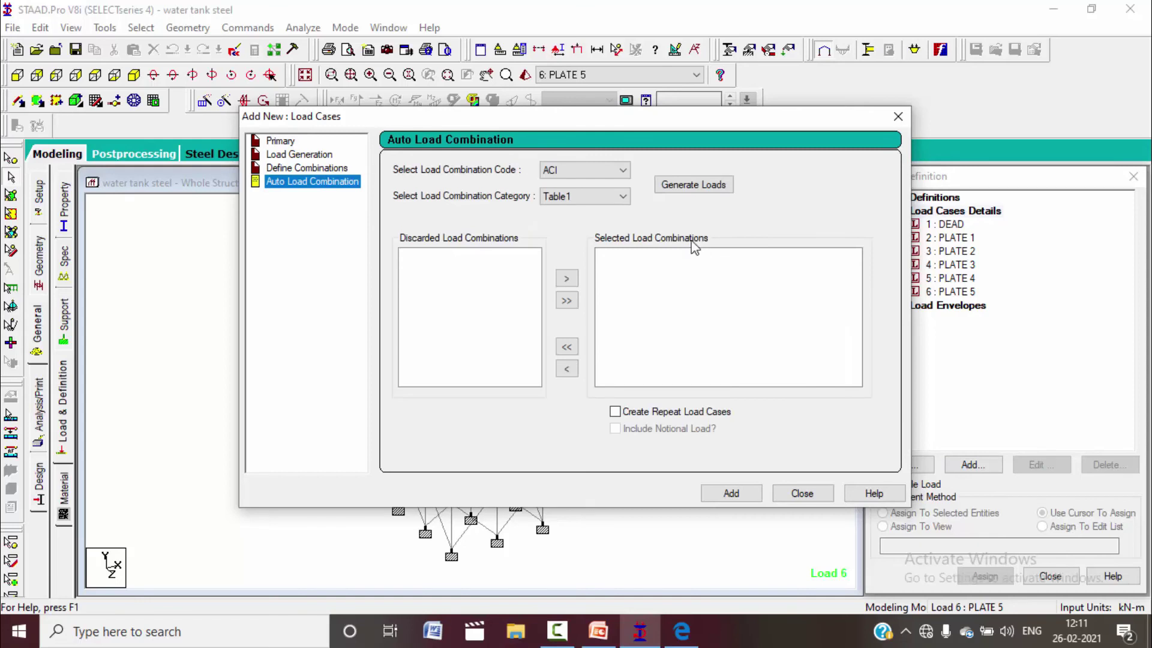
{"action": "left_click", "coordinate": [613, 174]}
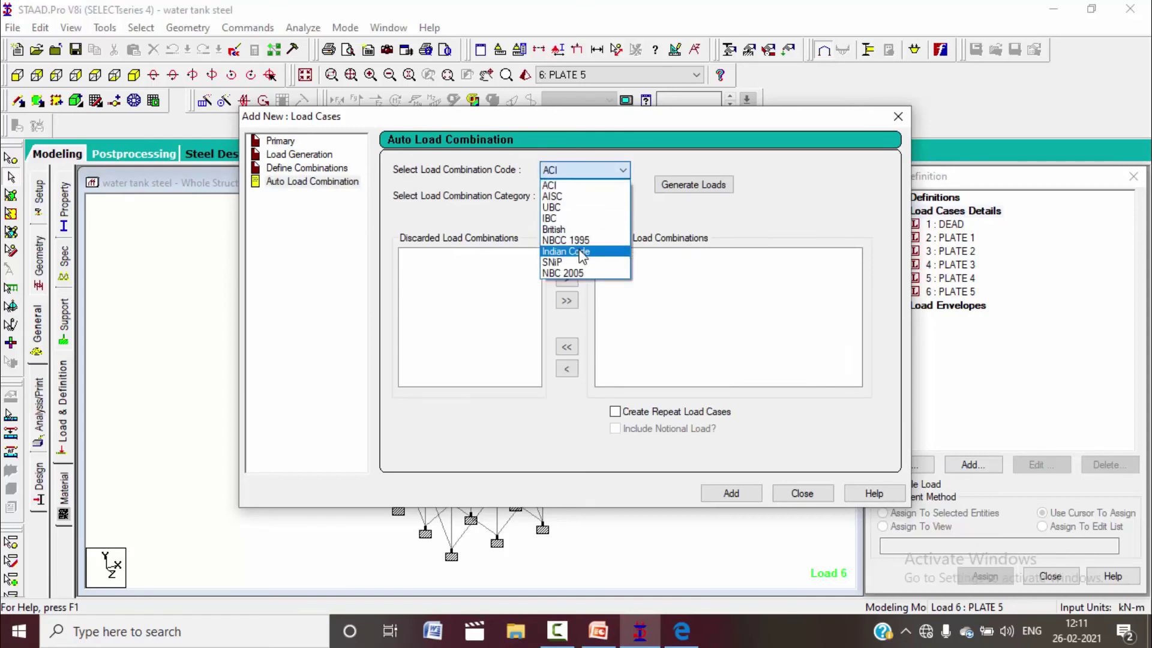
{"action": "left_click", "coordinate": [600, 249]}
{"action": "left_click", "coordinate": [693, 185]}
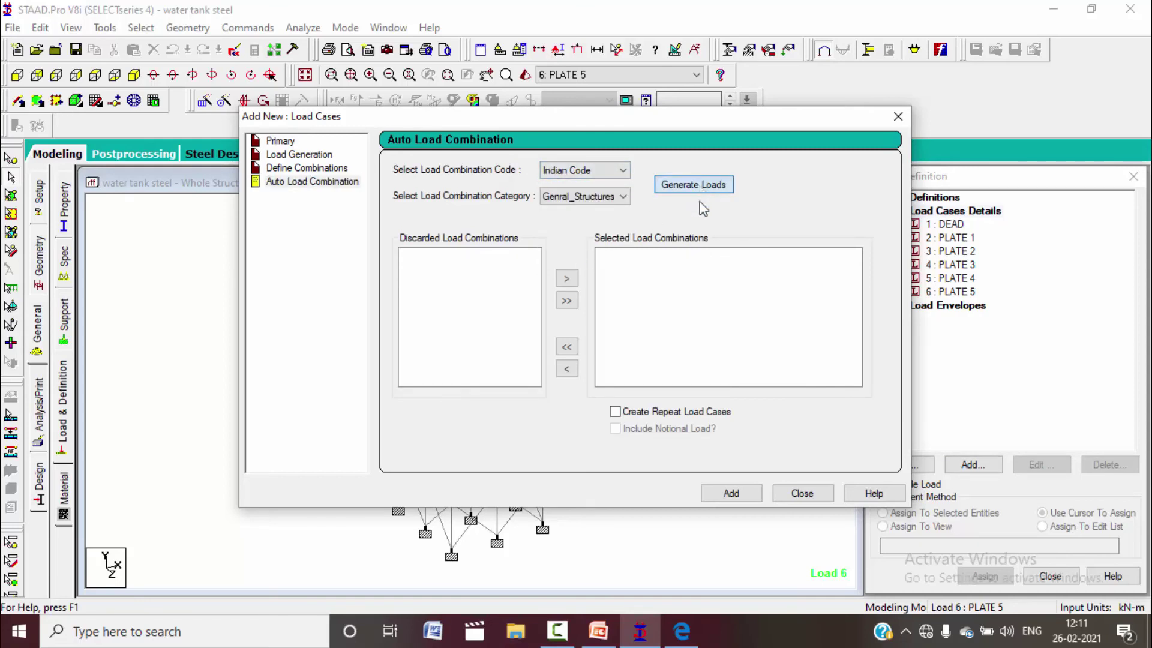
{"action": "left_click", "coordinate": [730, 492]}
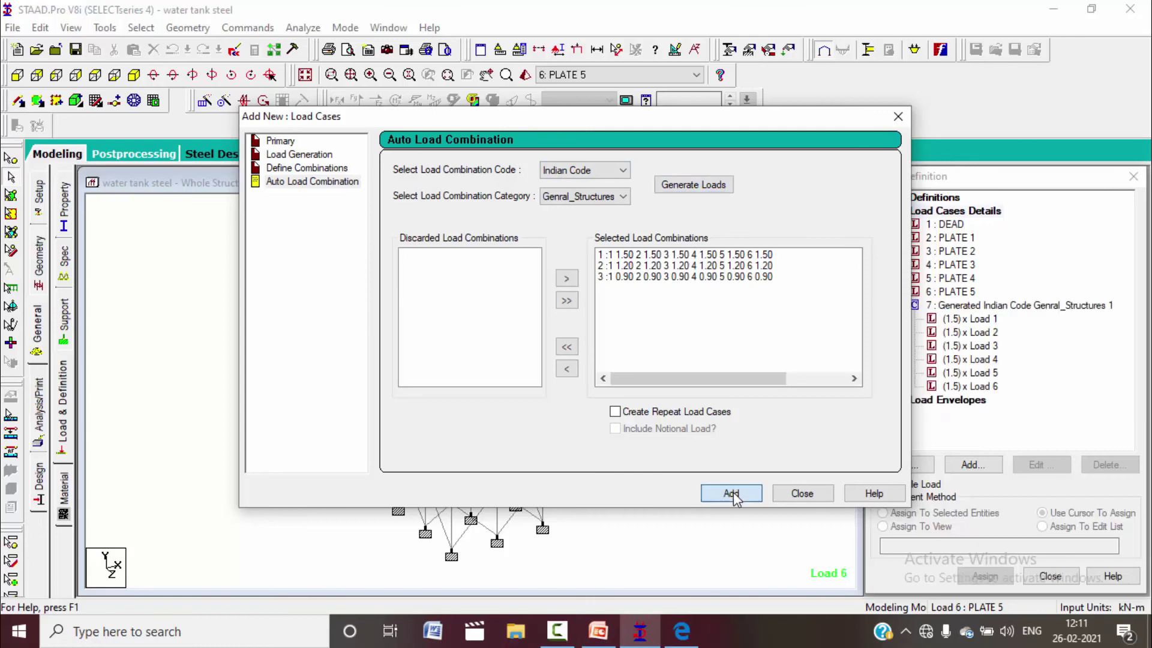
{"action": "left_click", "coordinate": [797, 494]}
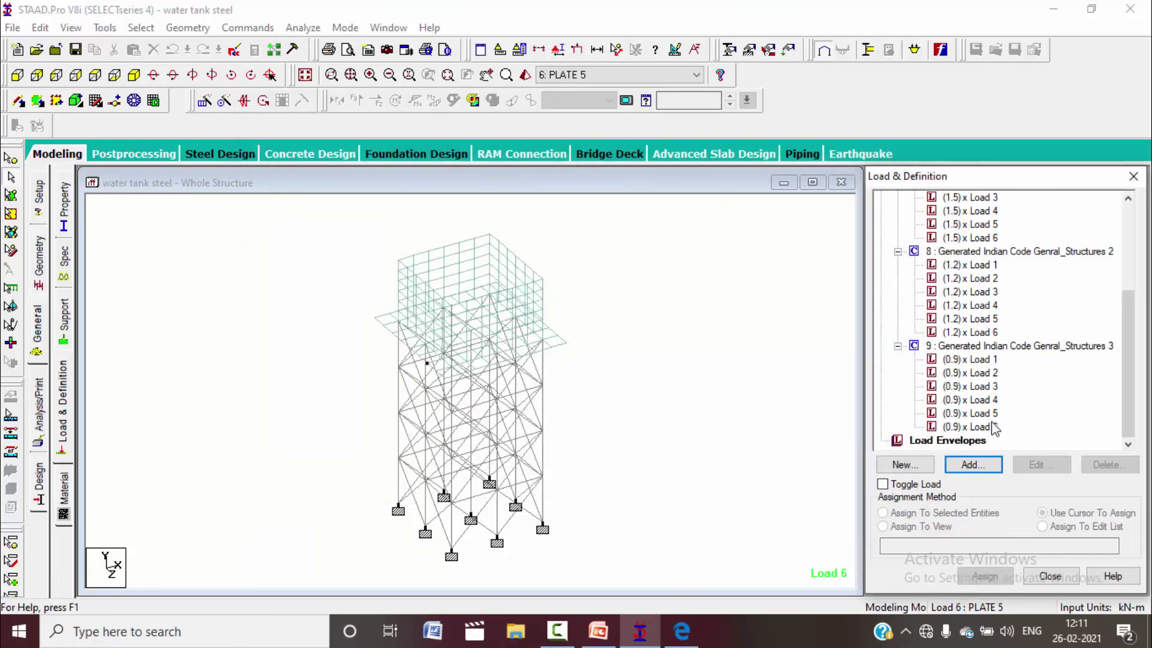
Review combinations 7–9 in the load tree and begin adding load case 10.
{"action": "scroll", "coordinate": [999, 420], "scroll_direction": "up", "scroll_amount": 2}
{"action": "scroll", "coordinate": [999, 420], "scroll_direction": "up", "scroll_amount": 1}
{"action": "scroll", "coordinate": [1002, 414], "scroll_direction": "up", "scroll_amount": 2}
{"action": "scroll", "coordinate": [1005, 402], "scroll_direction": "up", "scroll_amount": 1}
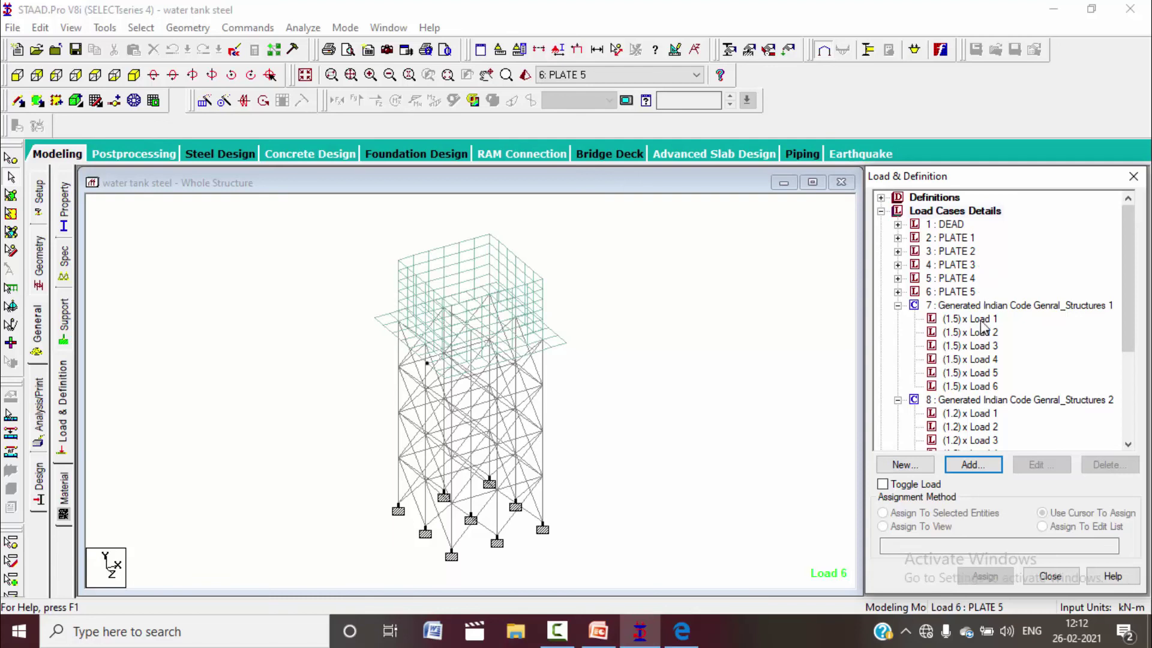
{"action": "scroll", "coordinate": [982, 360], "scroll_direction": "down", "scroll_amount": 2}
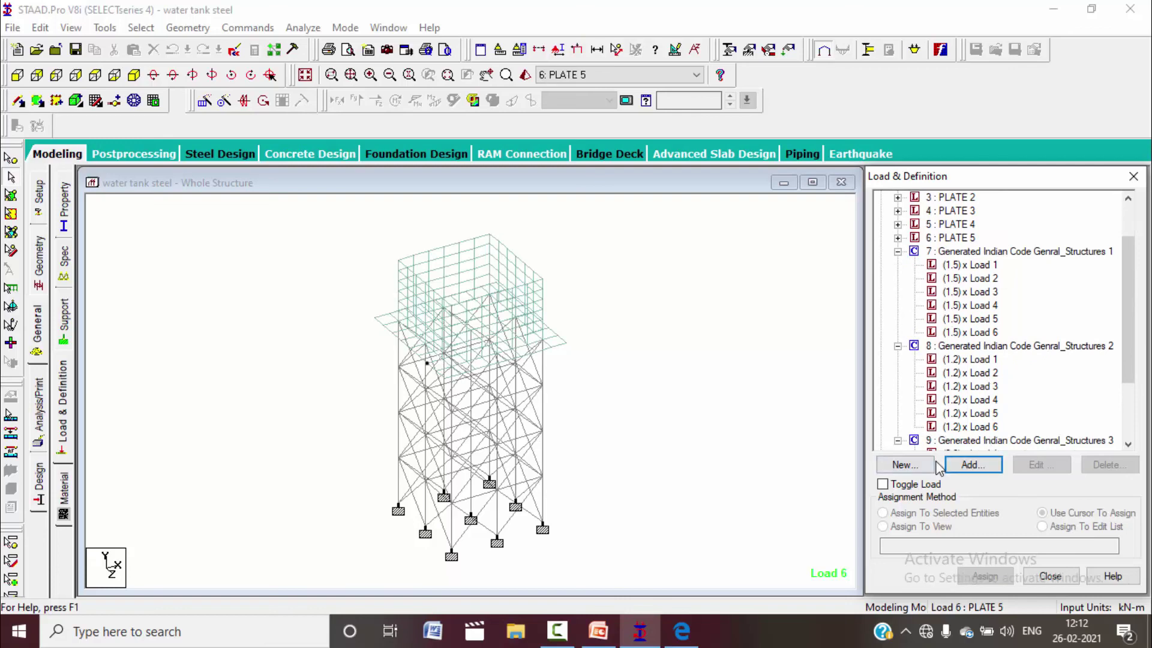
{"action": "scroll", "coordinate": [954, 282], "scroll_direction": "up", "scroll_amount": 2}
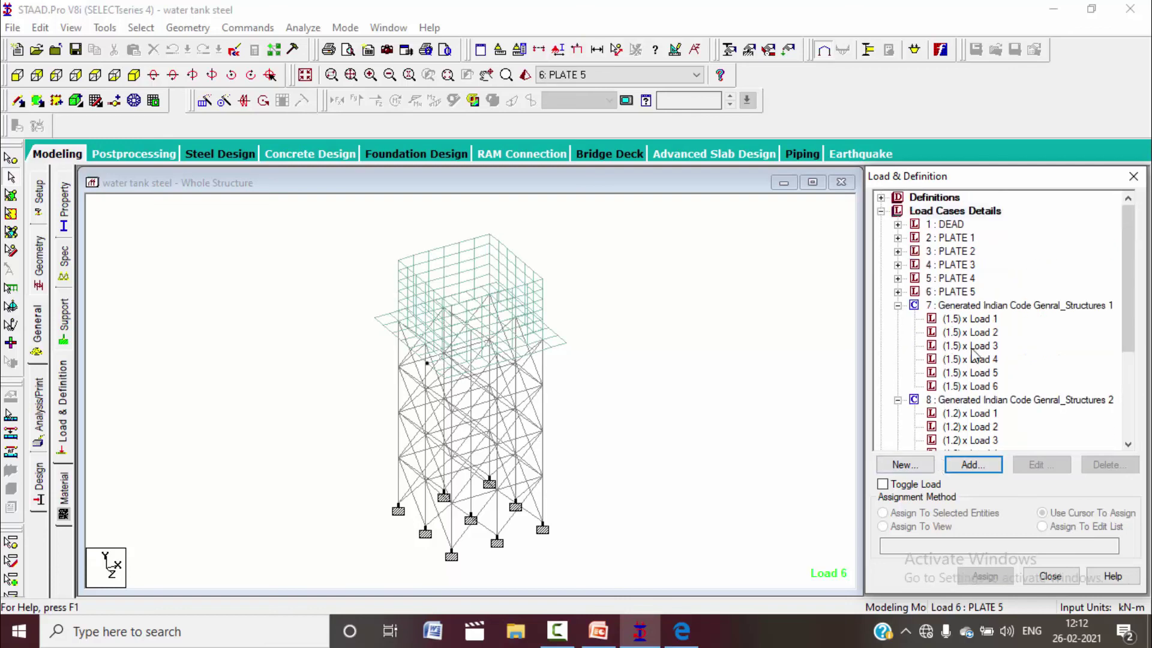
{"action": "left_click", "coordinate": [948, 212]}
{"action": "left_click", "coordinate": [963, 466]}
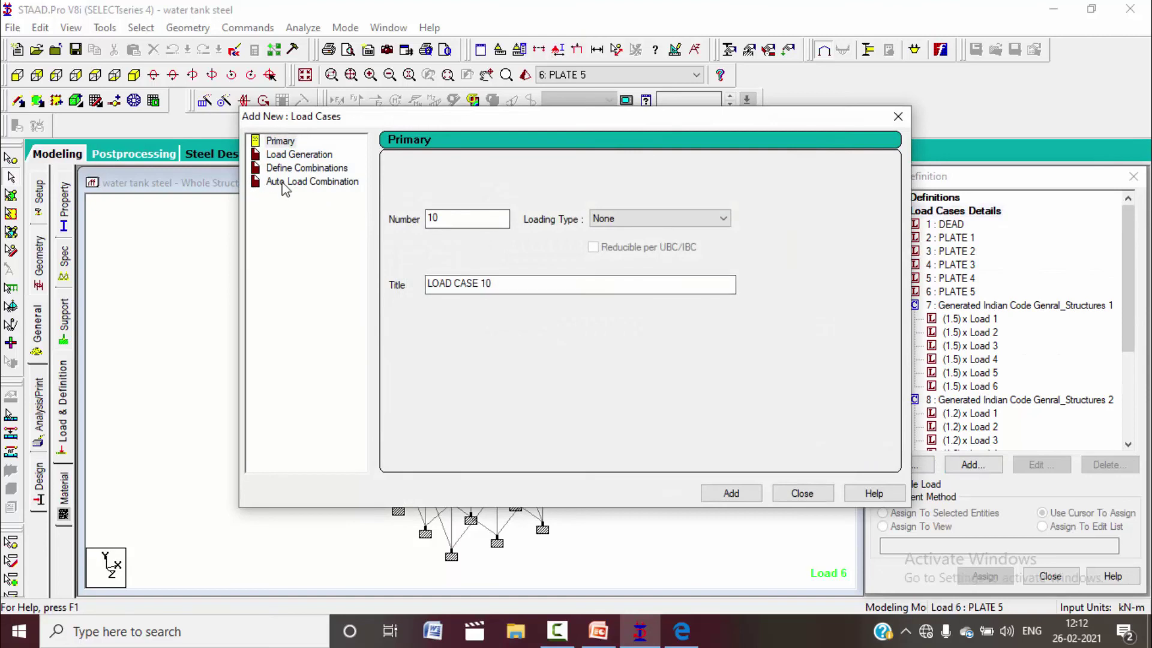
Show the Auto Load Combination page, defaulting to ACI code, Table1.
{"action": "left_click", "coordinate": [284, 183]}
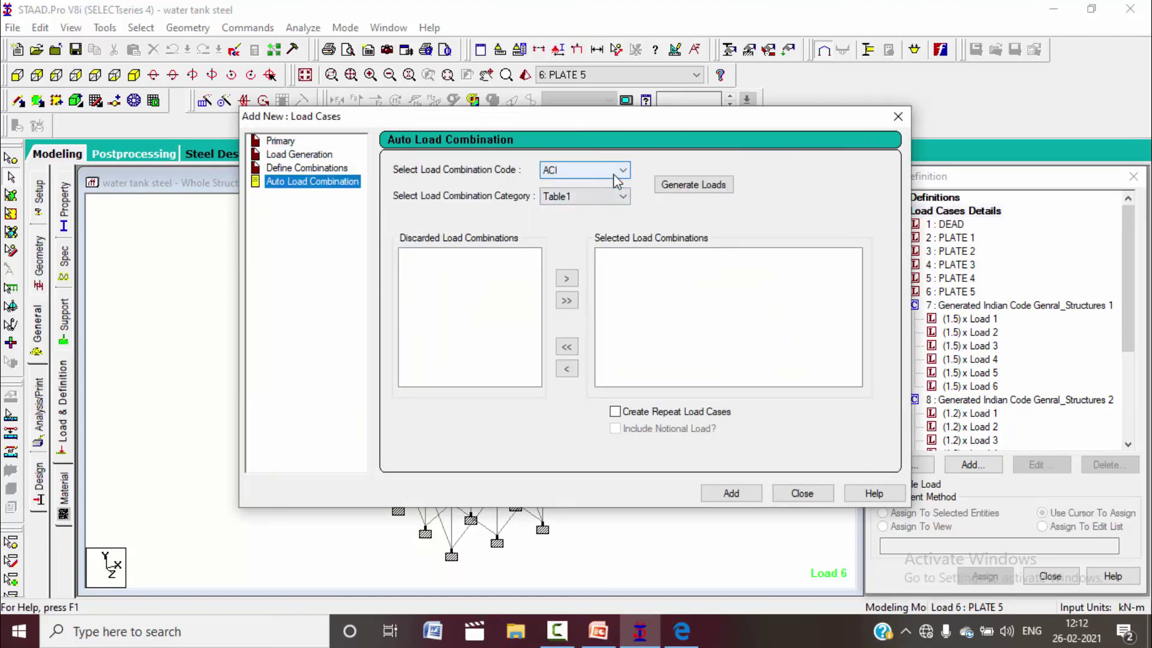